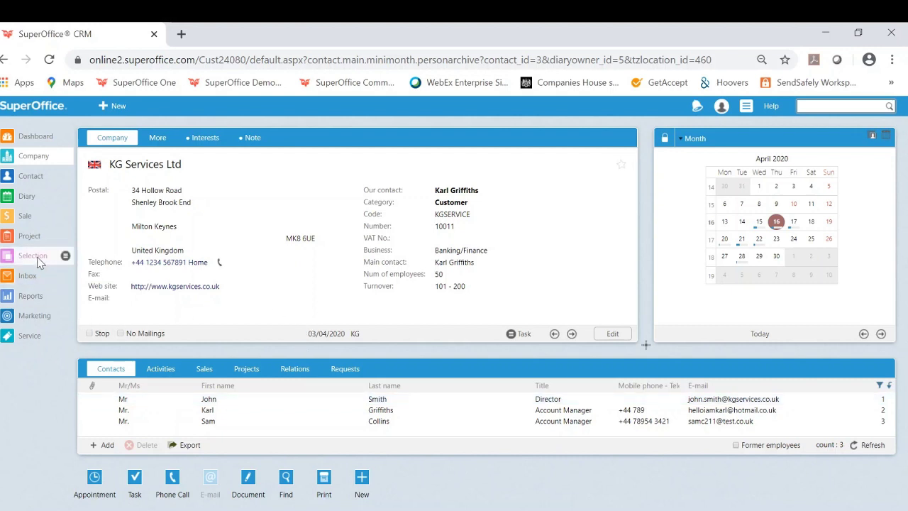
# Show the Favourites selections to bring up the Team Open Sales selection
pyautogui.moveTo(33, 256)
pyautogui.click(40, 297)
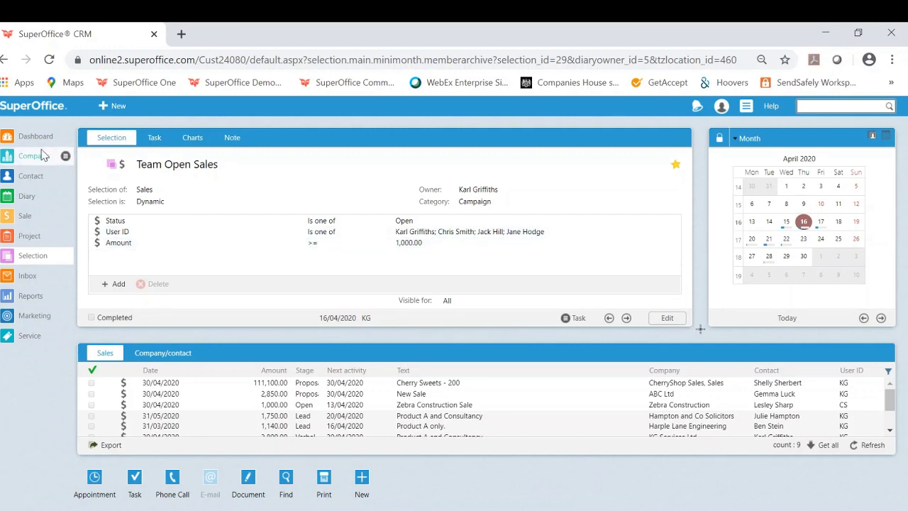
# Add a dashboard named 'Team' with the two-column side-by-side layout
pyautogui.click(13, 142)
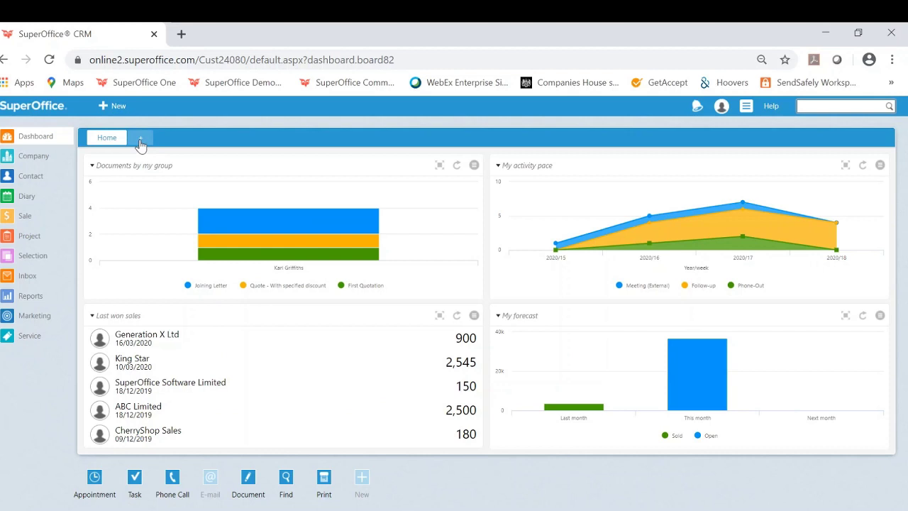
pyautogui.click(145, 140)
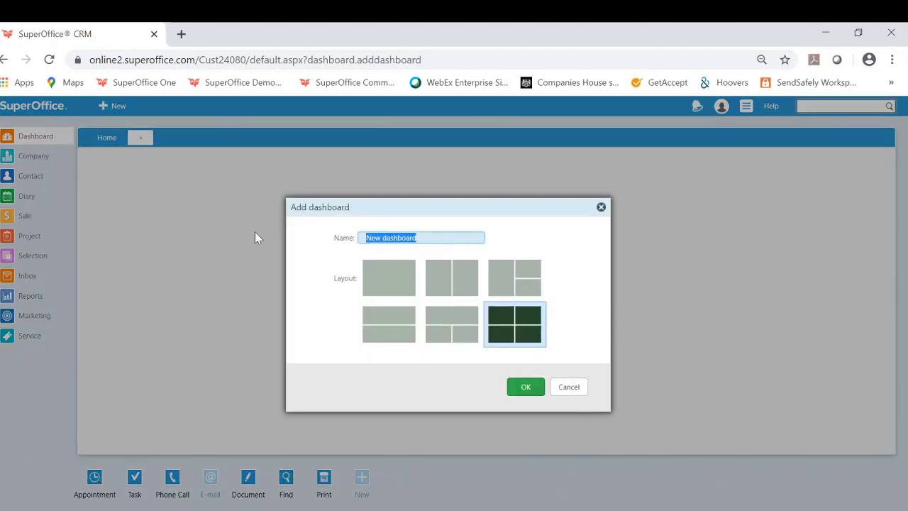
pyautogui.write('Tea')
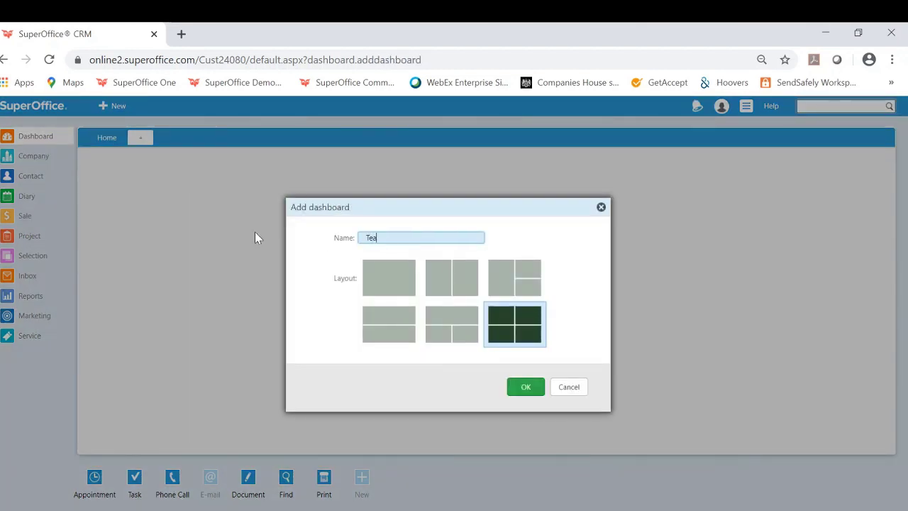
pyautogui.write('m')
pyautogui.click(459, 287)
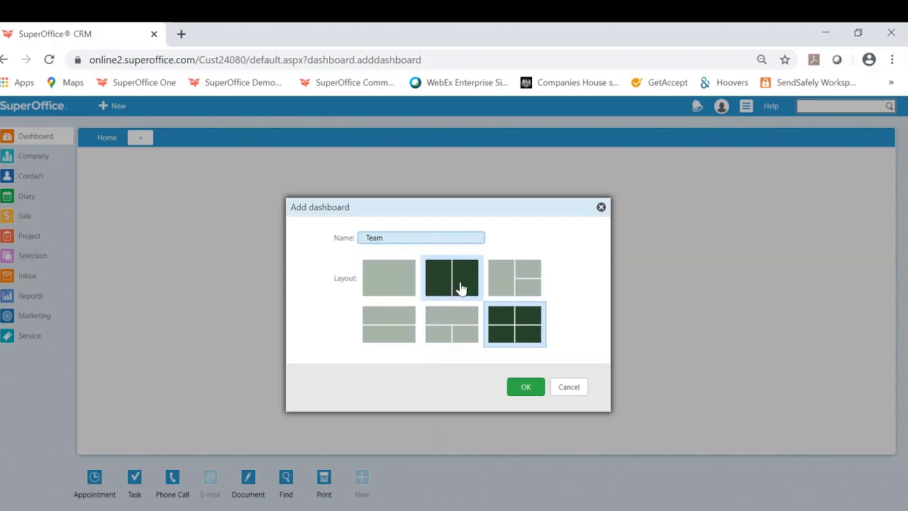
pyautogui.click(525, 388)
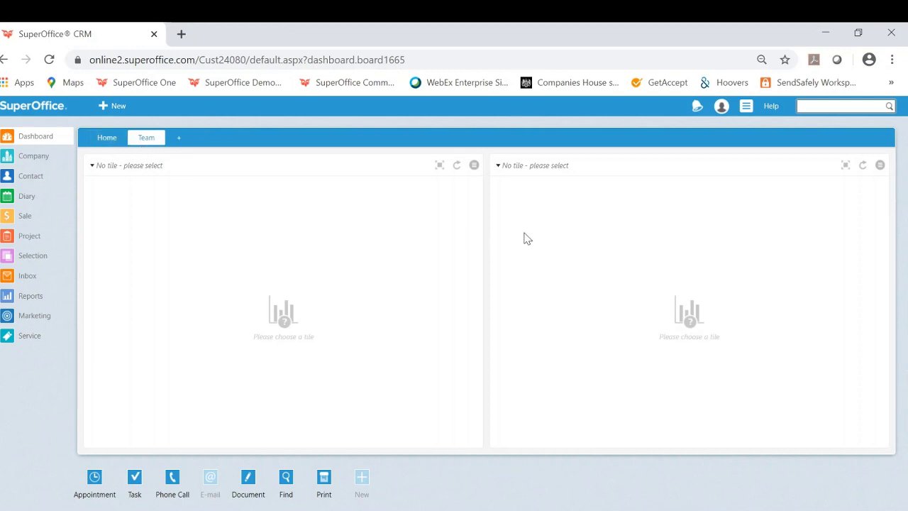
# Start a new left-pane tile named 'Team Open Sales' showing Sale data
pyautogui.click(474, 165)
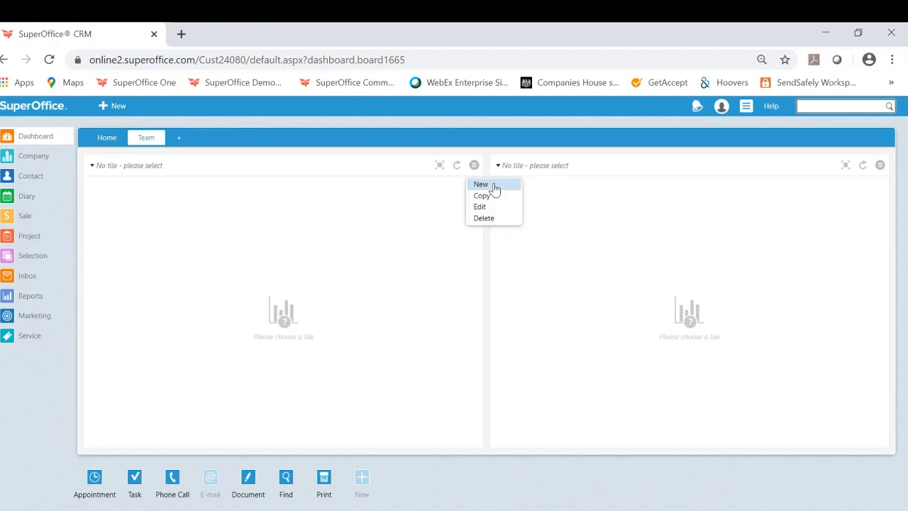
pyautogui.click(495, 186)
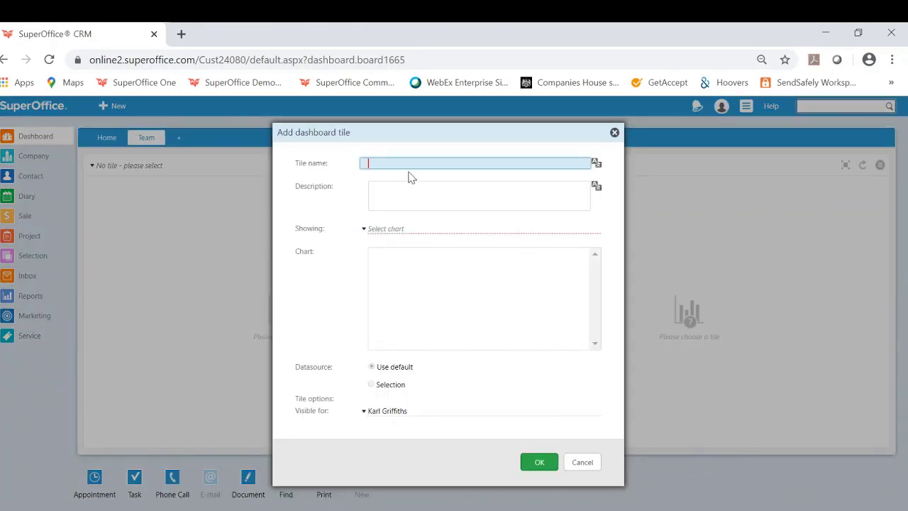
pyautogui.write('TeamOpen Sale')
pyautogui.write('s')
pyautogui.click(453, 188)
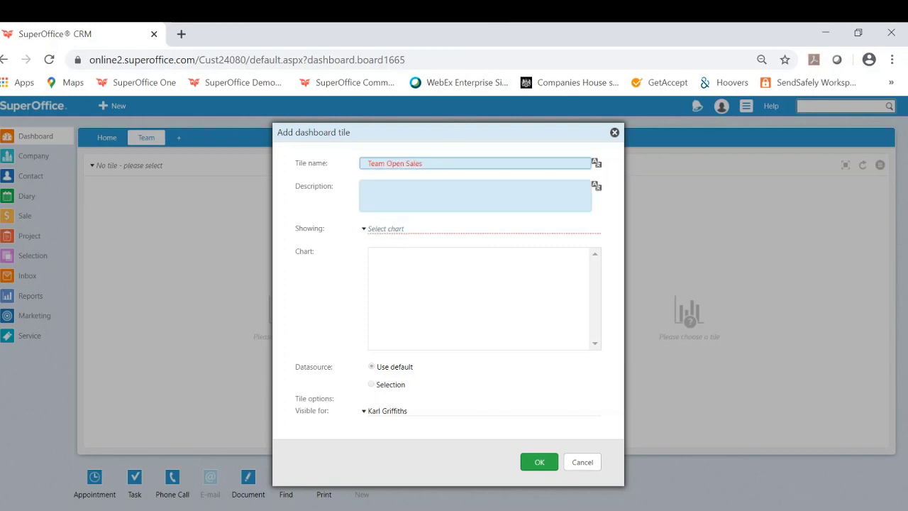
pyautogui.click(365, 229)
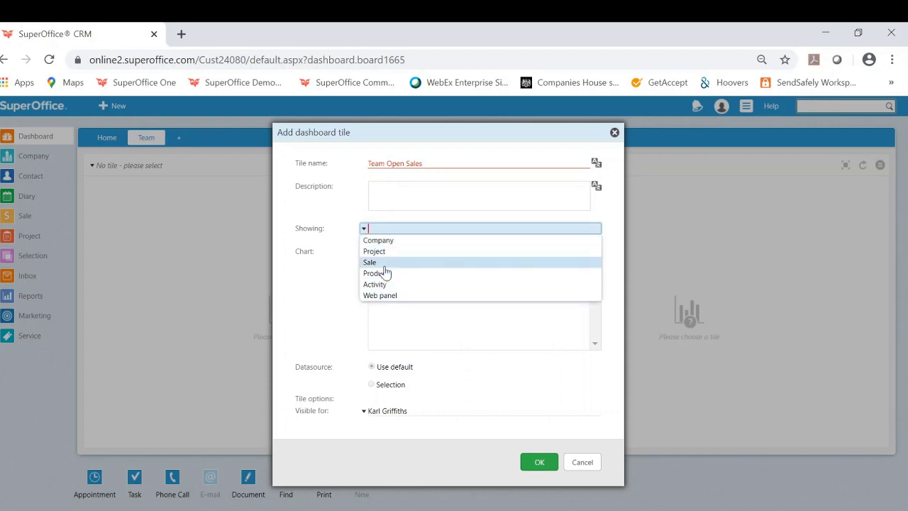
pyautogui.click(418, 264)
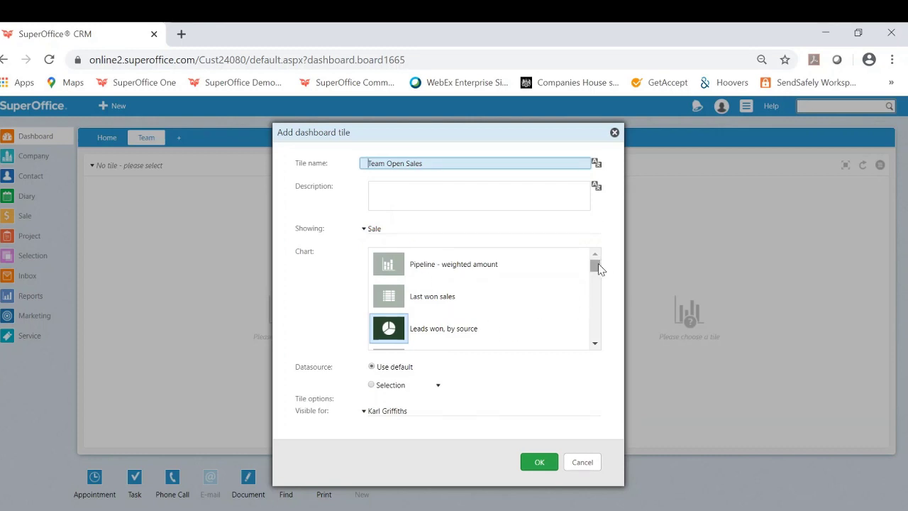
# Use the 'Leads won, by source' pie chart fed by the Team Open Sales selection, and save
pyautogui.moveTo(598, 263)
pyautogui.mouseDown()
pyautogui.moveTo(597, 279)
pyautogui.moveTo(595, 269)
pyautogui.mouseUp()
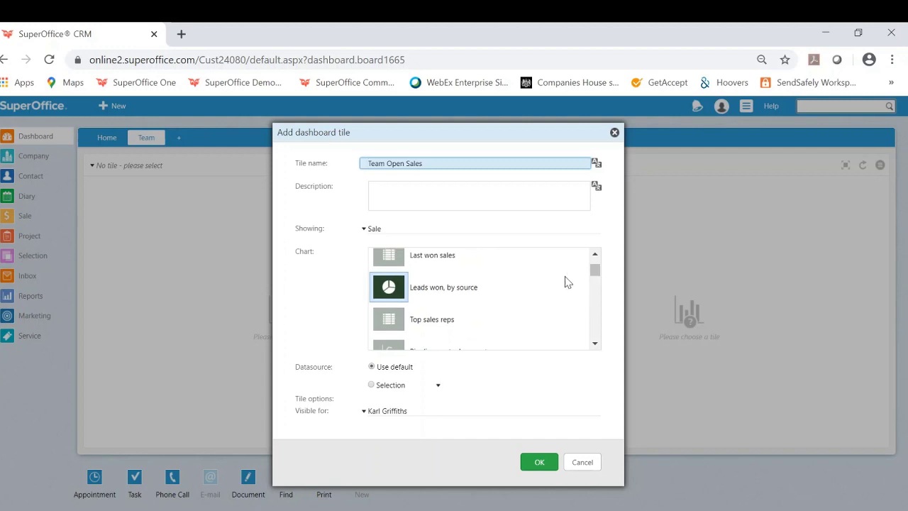
pyautogui.click(400, 288)
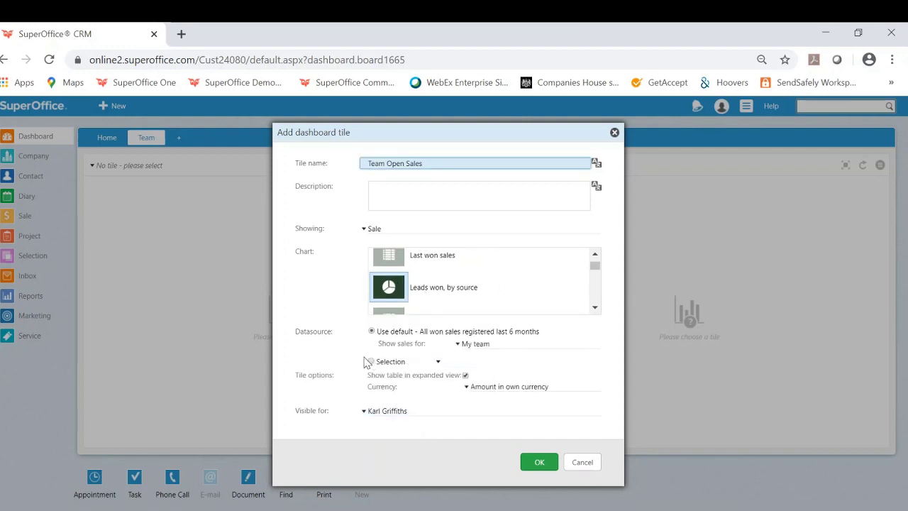
pyautogui.click(371, 361)
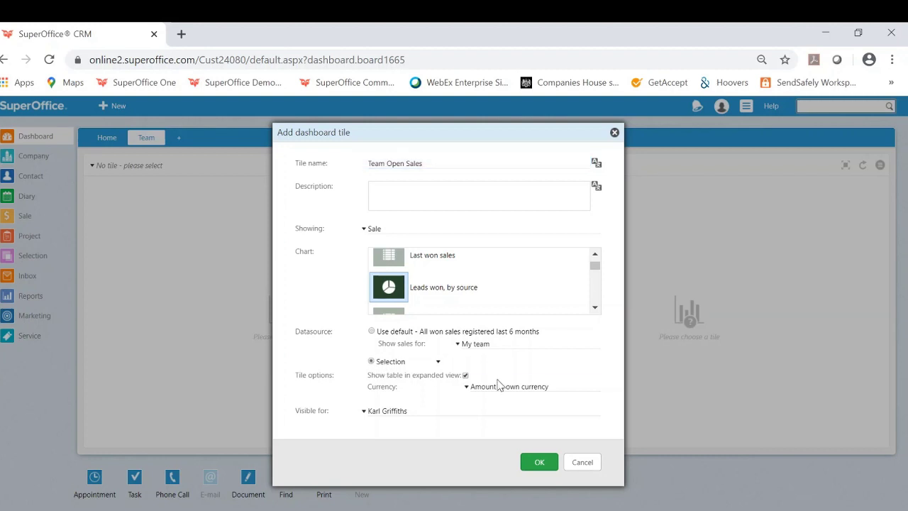
pyautogui.click(437, 362)
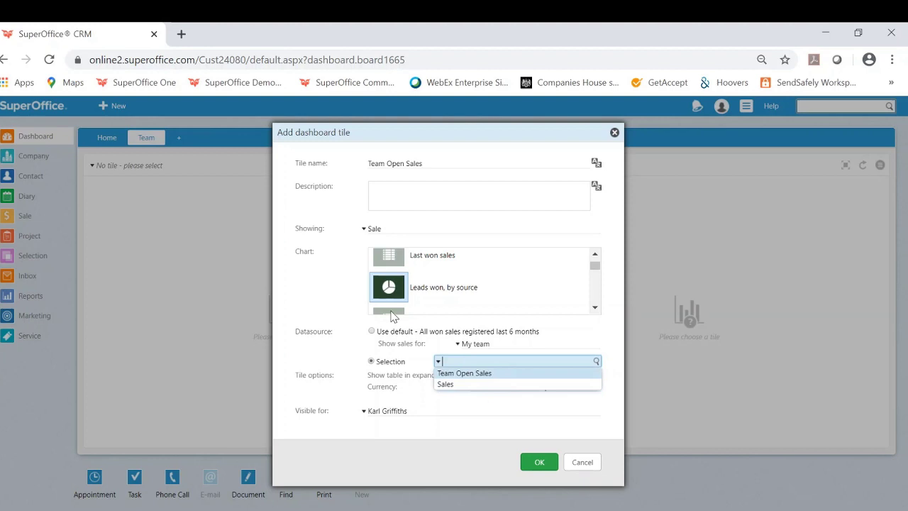
pyautogui.click(460, 376)
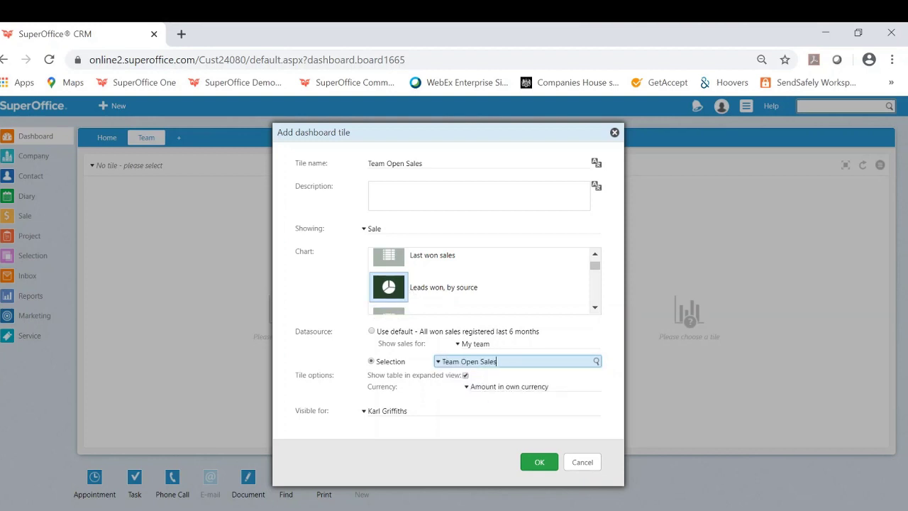
pyautogui.click(538, 461)
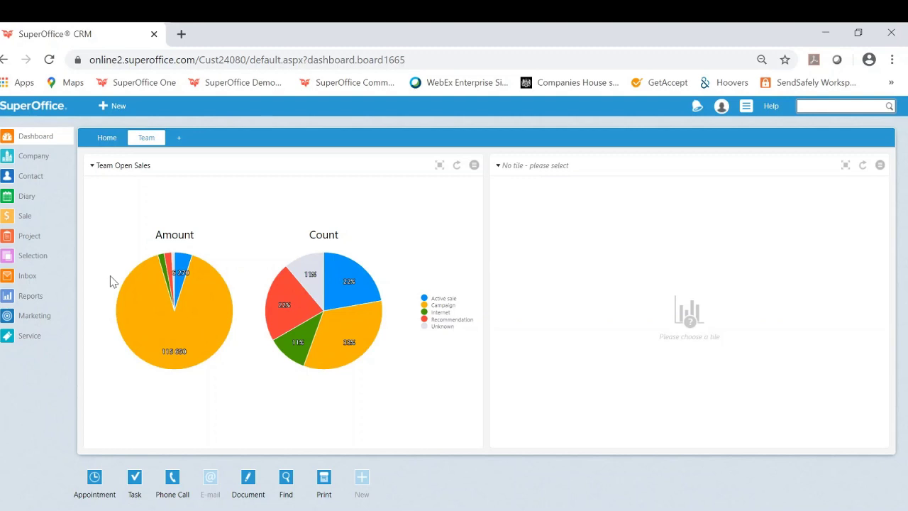
pyautogui.moveTo(355, 334)
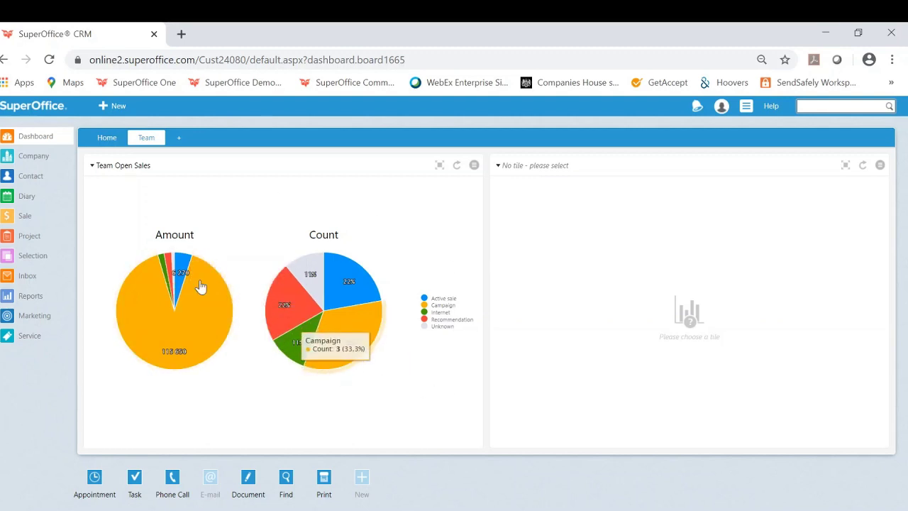
pyautogui.moveTo(192, 334)
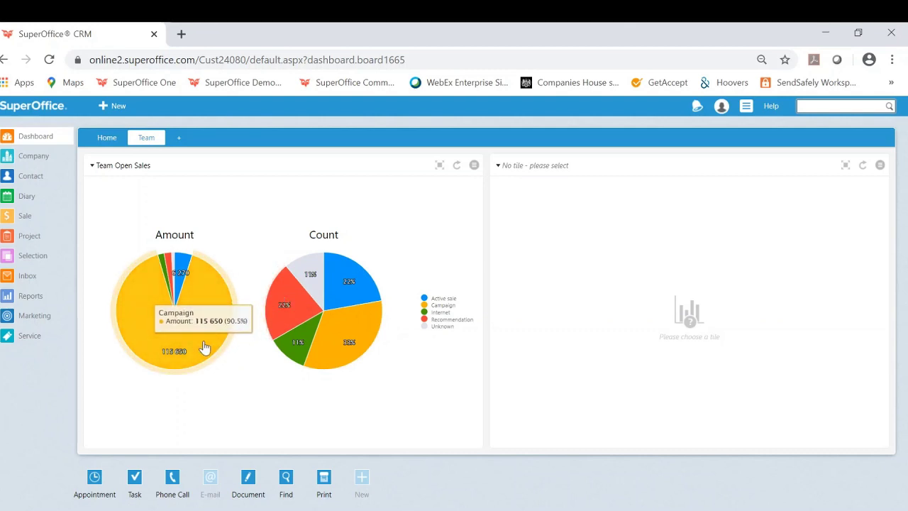
pyautogui.click(204, 347)
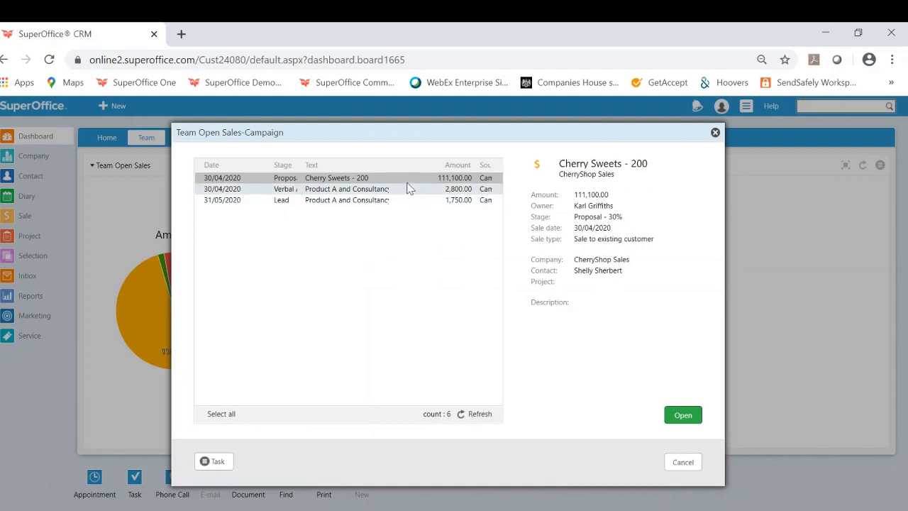
pyautogui.click(684, 465)
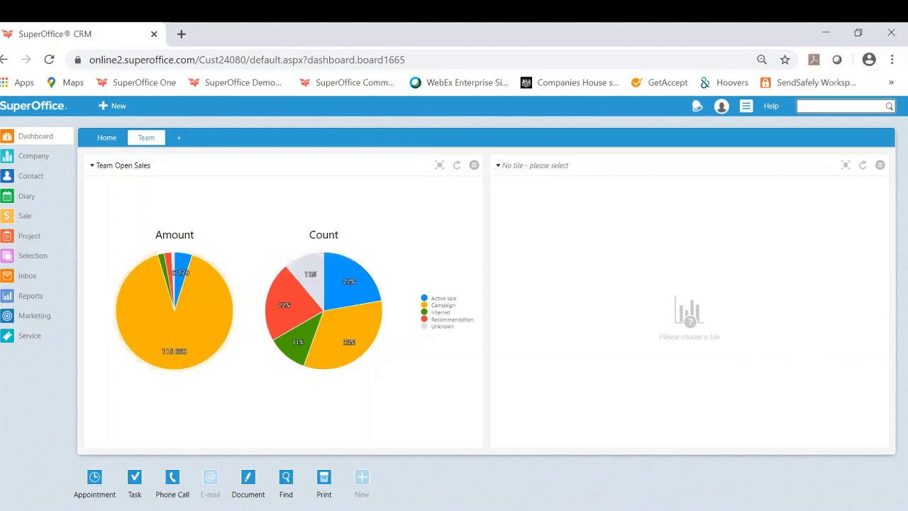
# Put the Activity > Team Activity tile in the empty right pane
pyautogui.click(500, 166)
pyautogui.moveTo(525, 176)
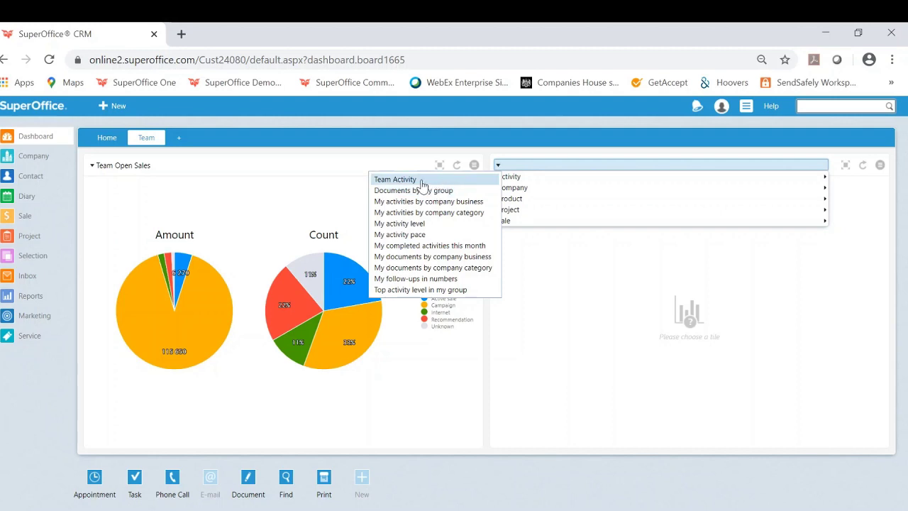
pyautogui.click(423, 182)
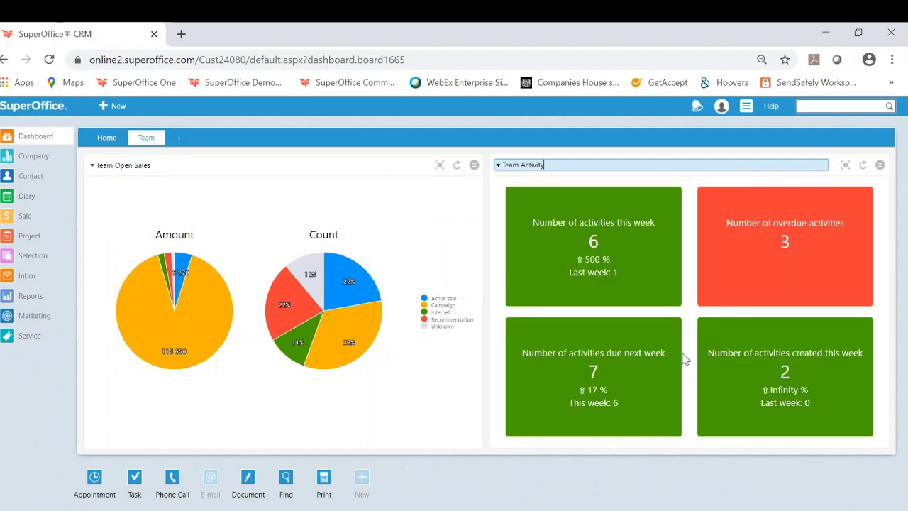